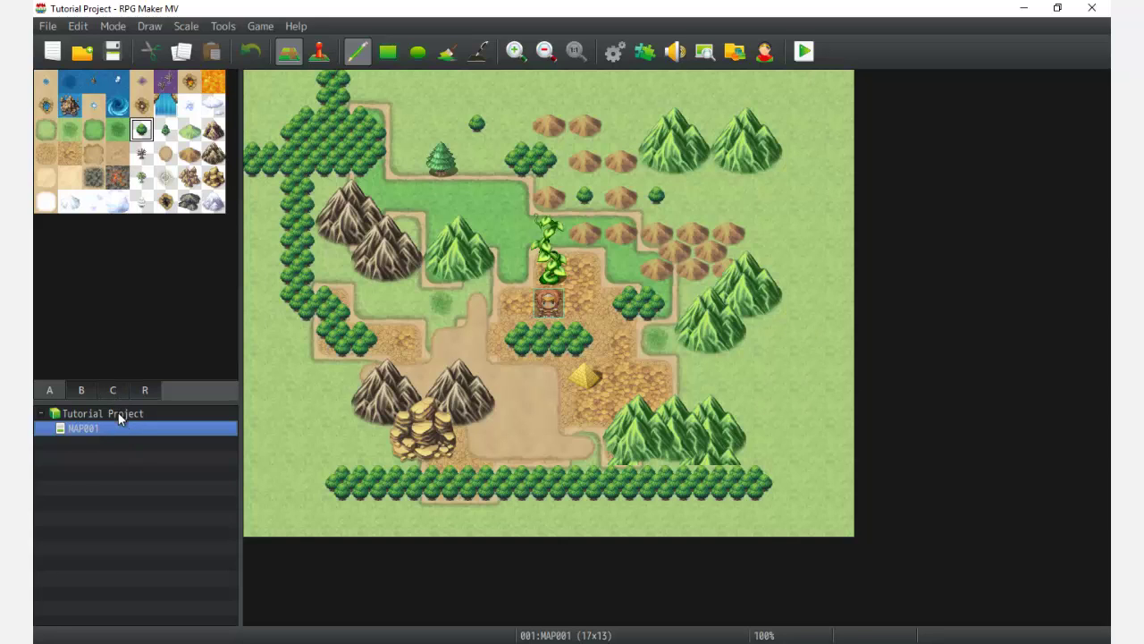
- Bring up the Tutorial Project's context menu in the map tree, above MAP001
right_click(118, 414)
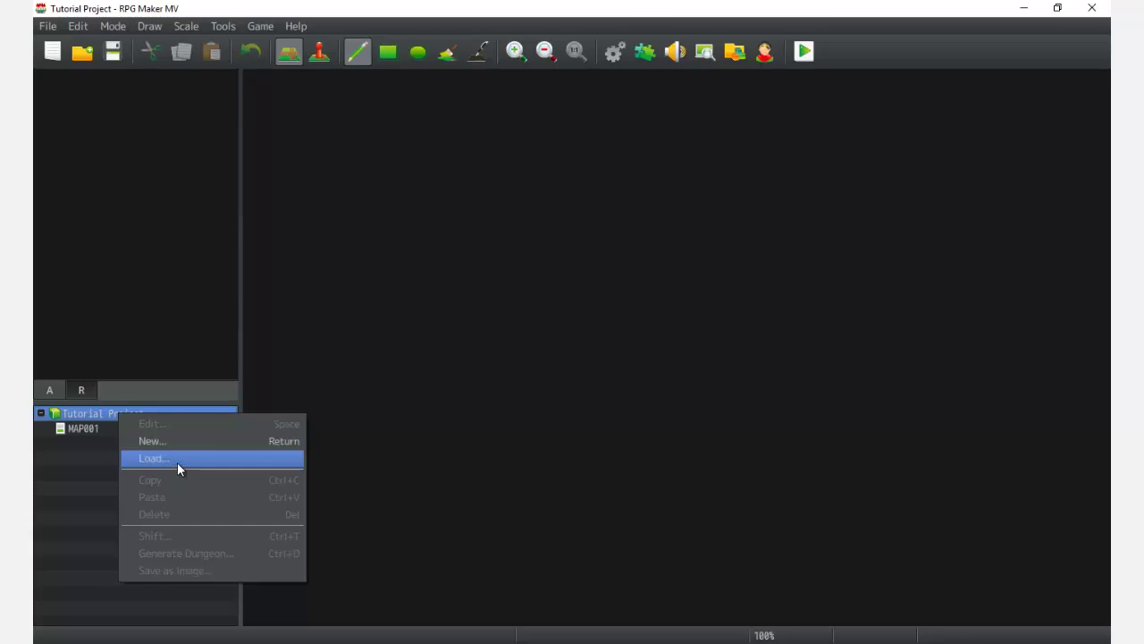
right_click(97, 414)
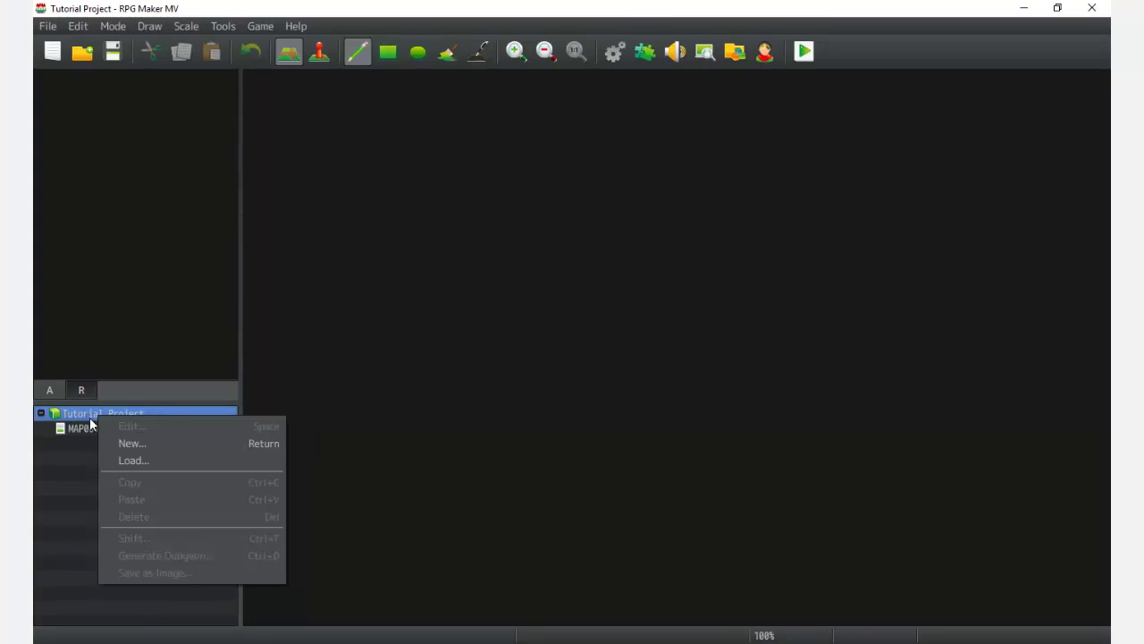
left_click(68, 485)
right_click(115, 417)
left_click(90, 457)
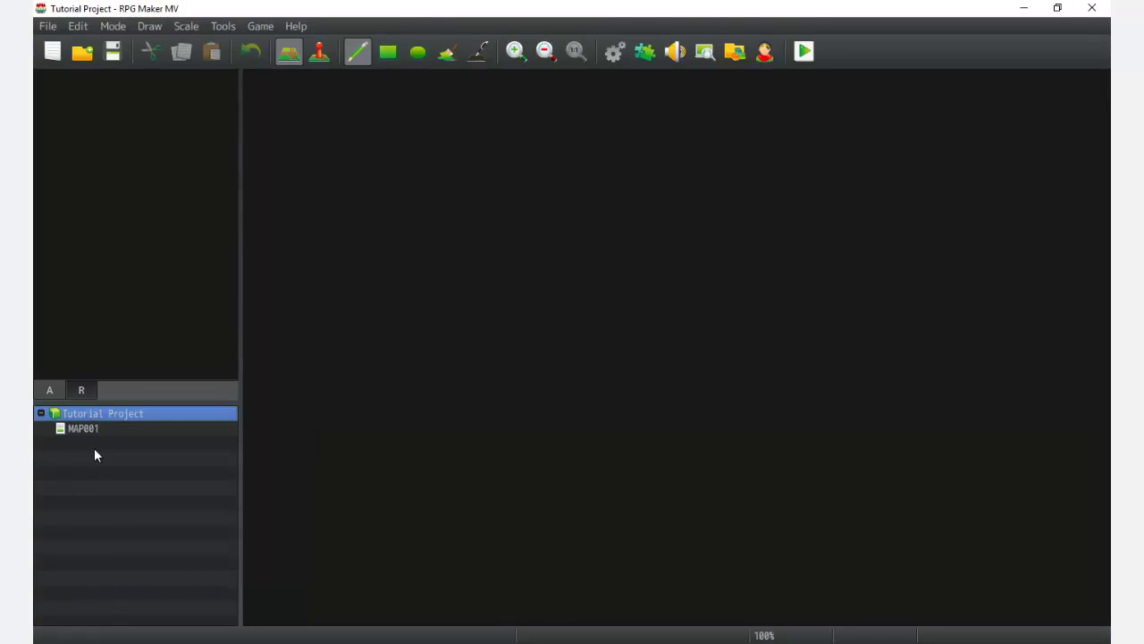
right_click(97, 426)
left_click(76, 472)
right_click(108, 413)
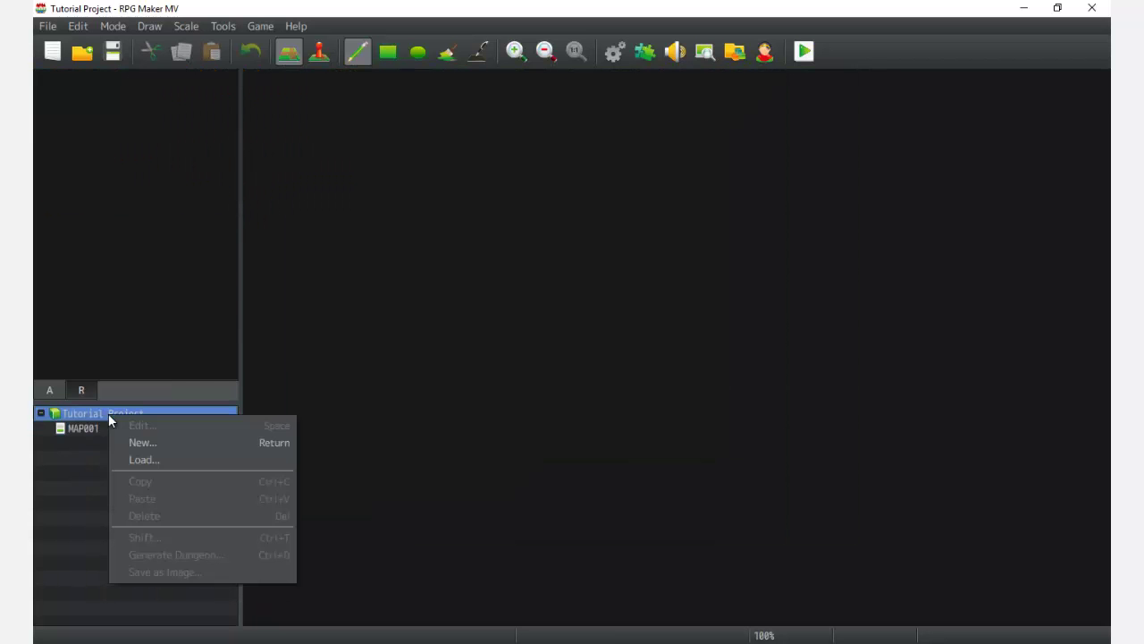
- Add new map ID:002 named IntoTemple1-1 with display name 'Temple to Whatevs'
left_click(148, 443)
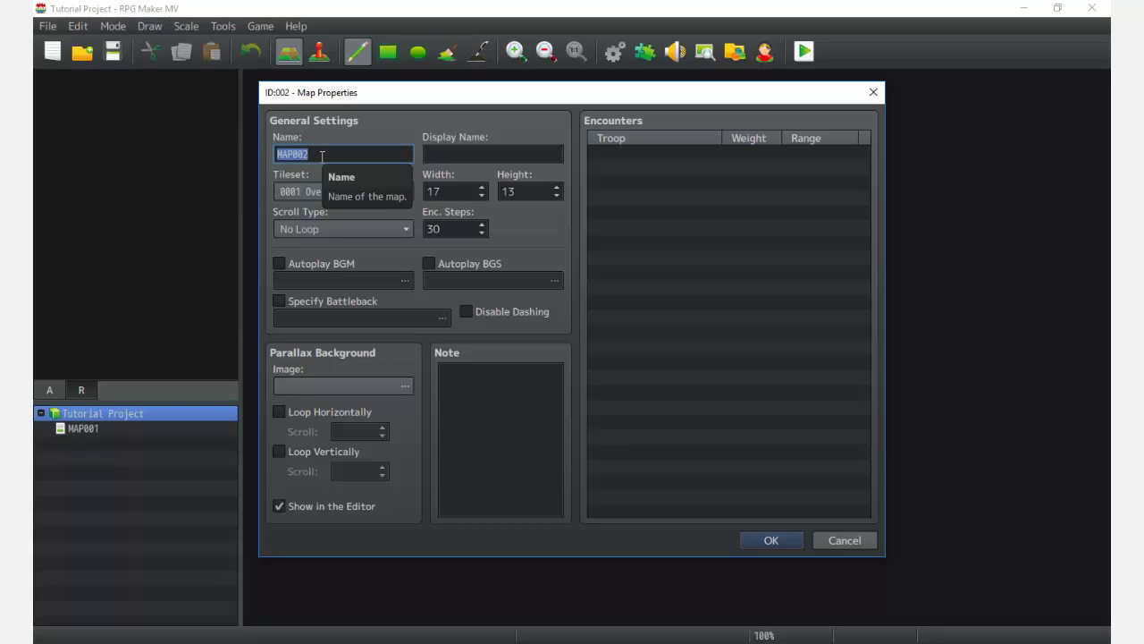
type("Tem")
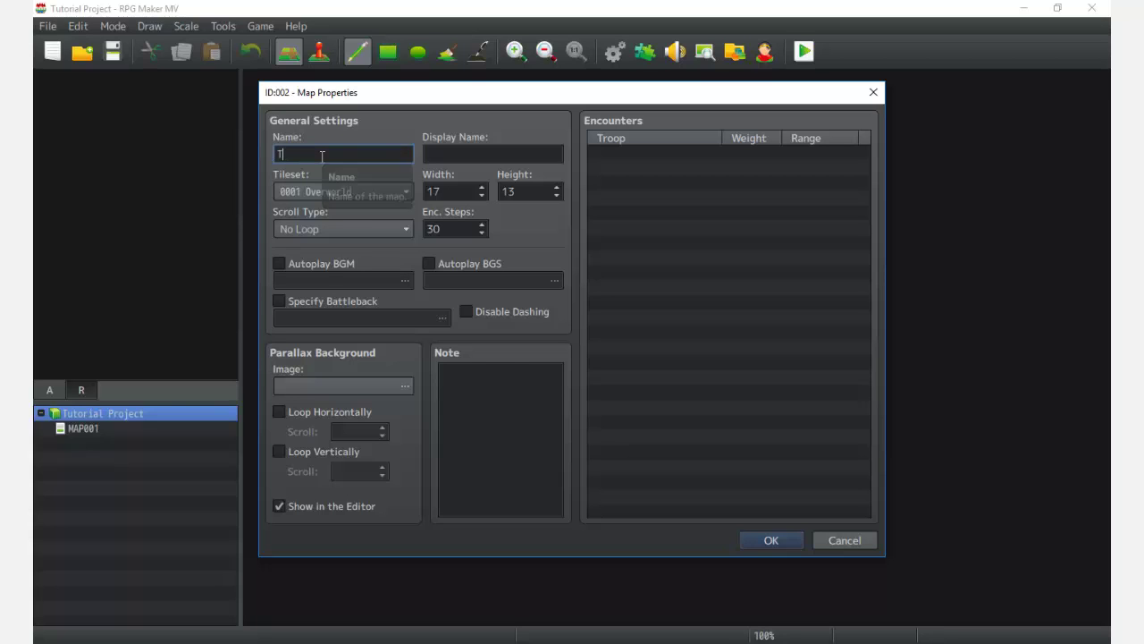
key("BackSpace")
key("BackSpace")
key("BackSpace")
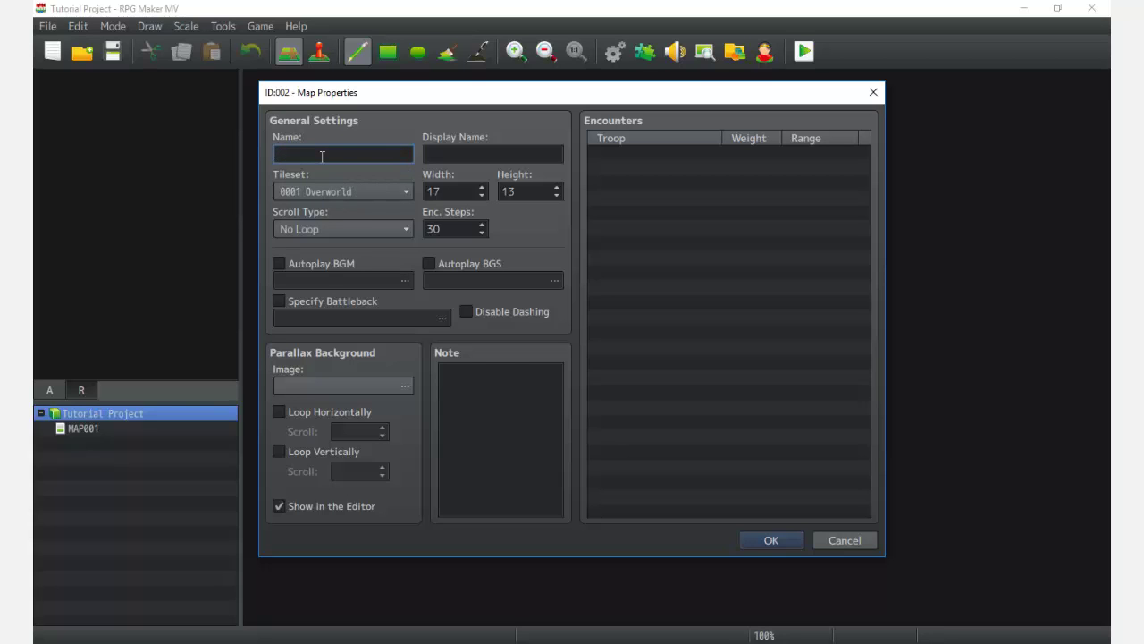
type("IntoTemple1-1")
key("Tab")
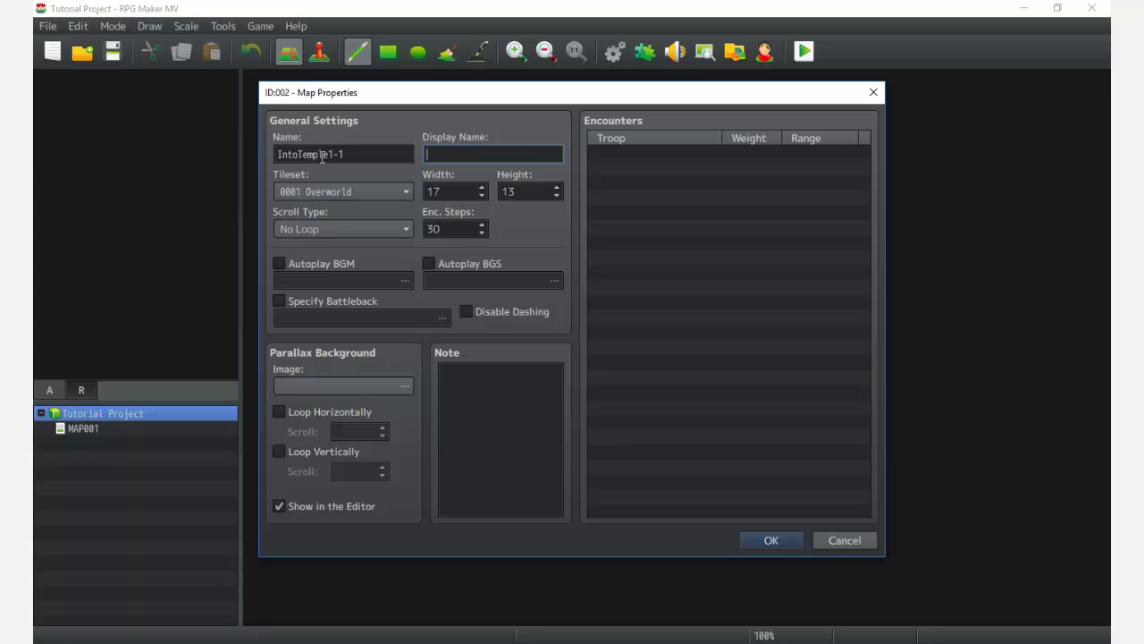
type("Temple")
key("BackSpace")
key("BackSpace")
key("BackSpace")
key("BackSpace")
type("ple to Whatevs")
left_click(381, 186)
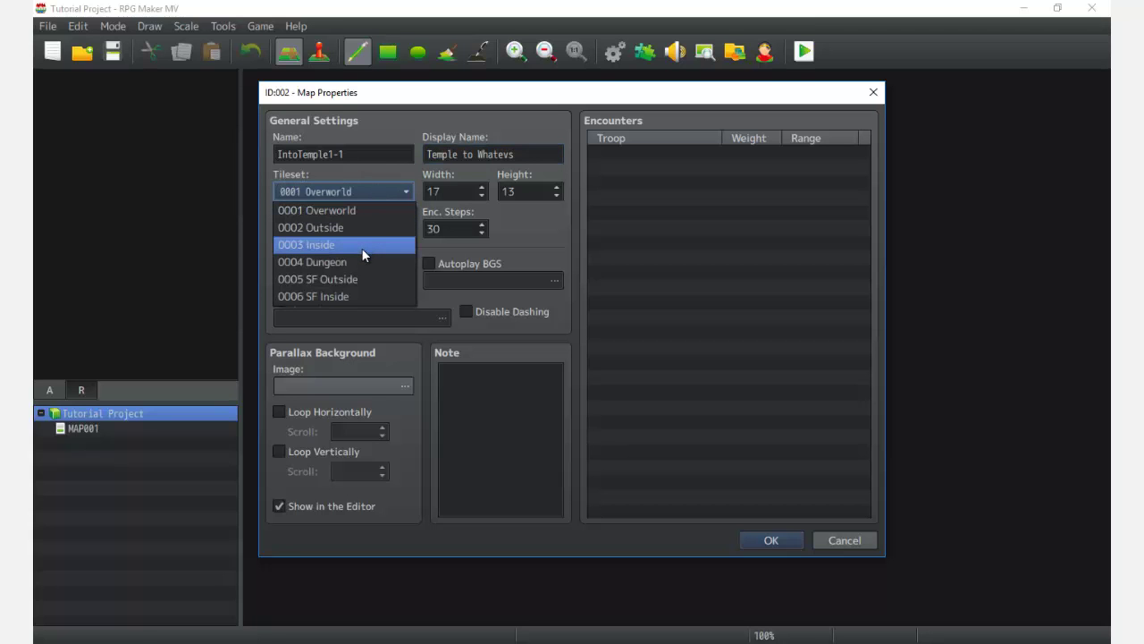
- Select 0002 Outside as the tileset for IntoTemple1-1 instead of 0003 Inside
left_click(361, 251)
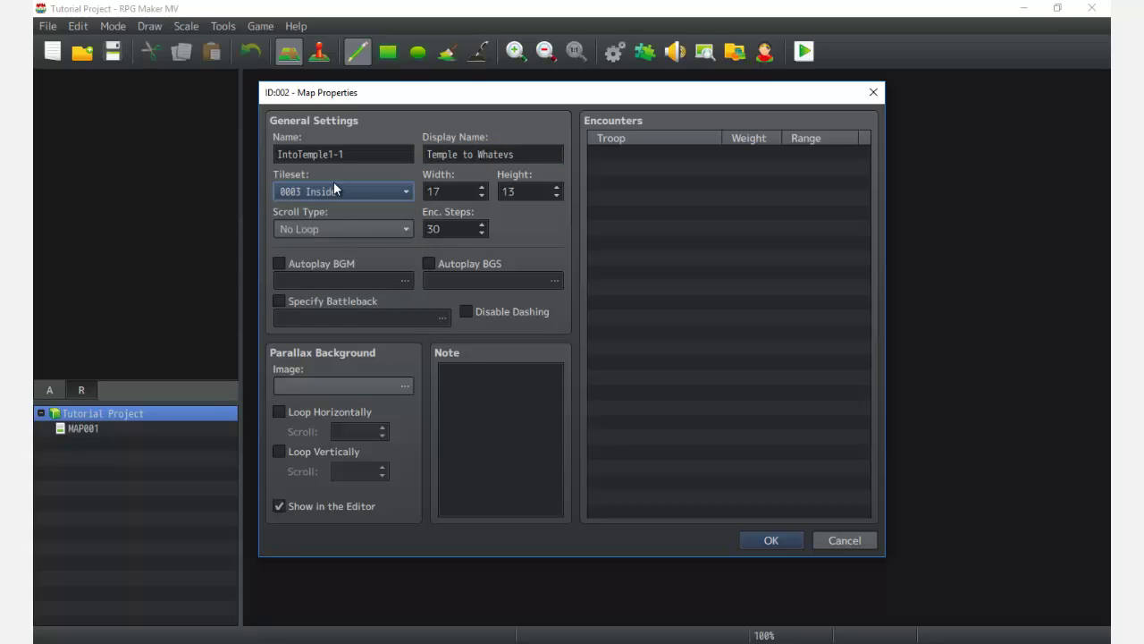
left_click(324, 196)
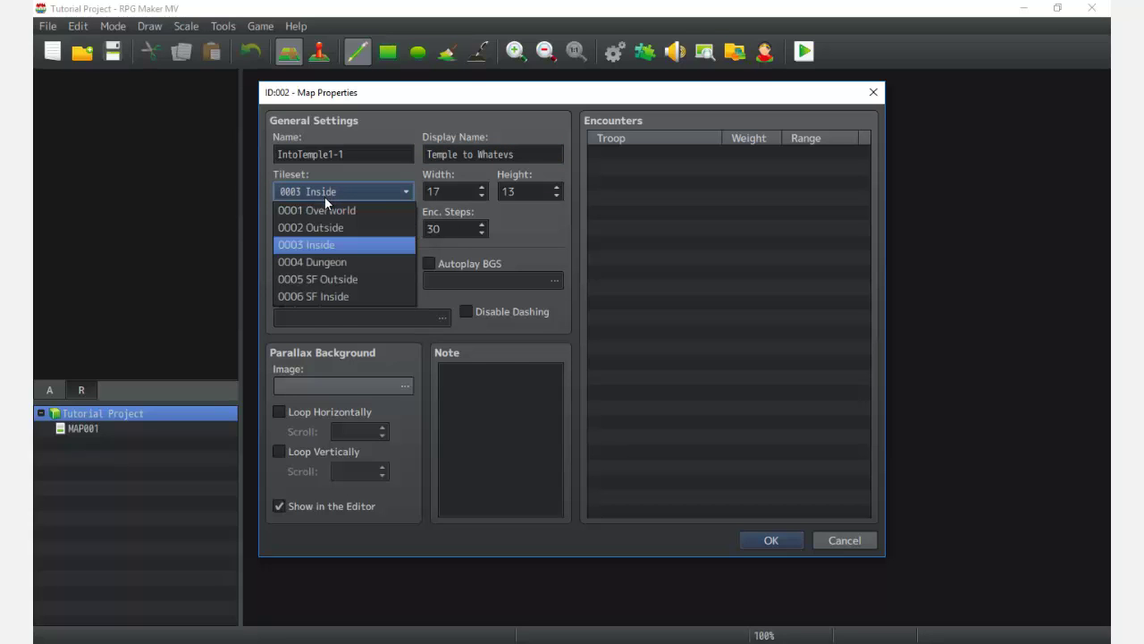
left_click(323, 225)
left_click(316, 194)
left_click(328, 228)
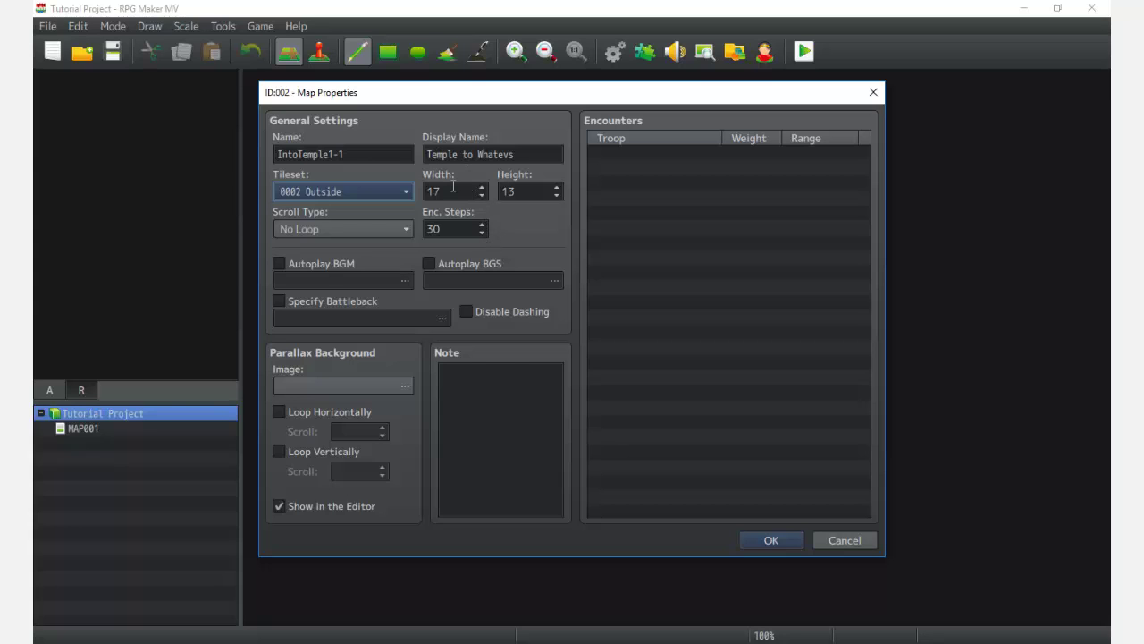
key("Tab")
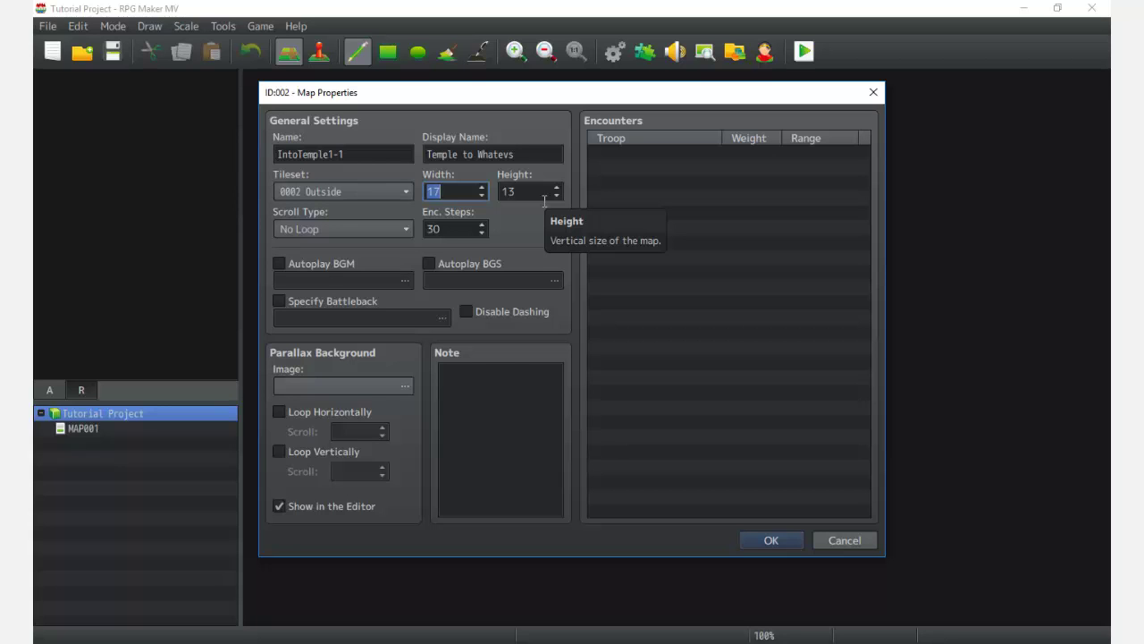
- Enter width 51 and replace the height of 13 with 39
type("51")
key("Tab")
key("BackSpace")
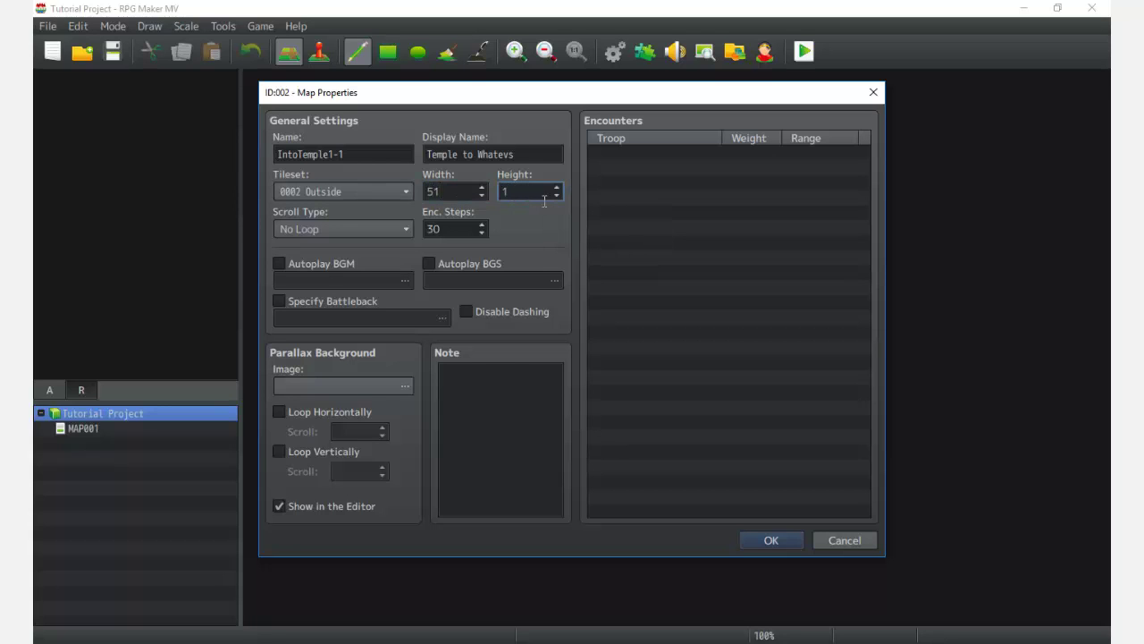
type("39")
left_click(327, 229)
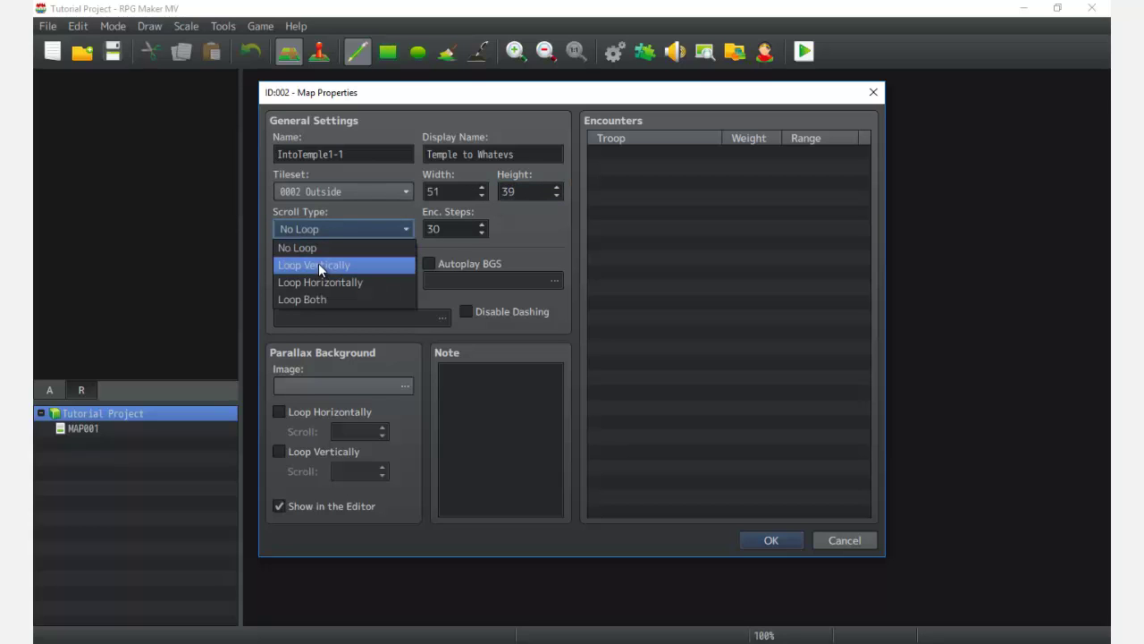
left_click(320, 223)
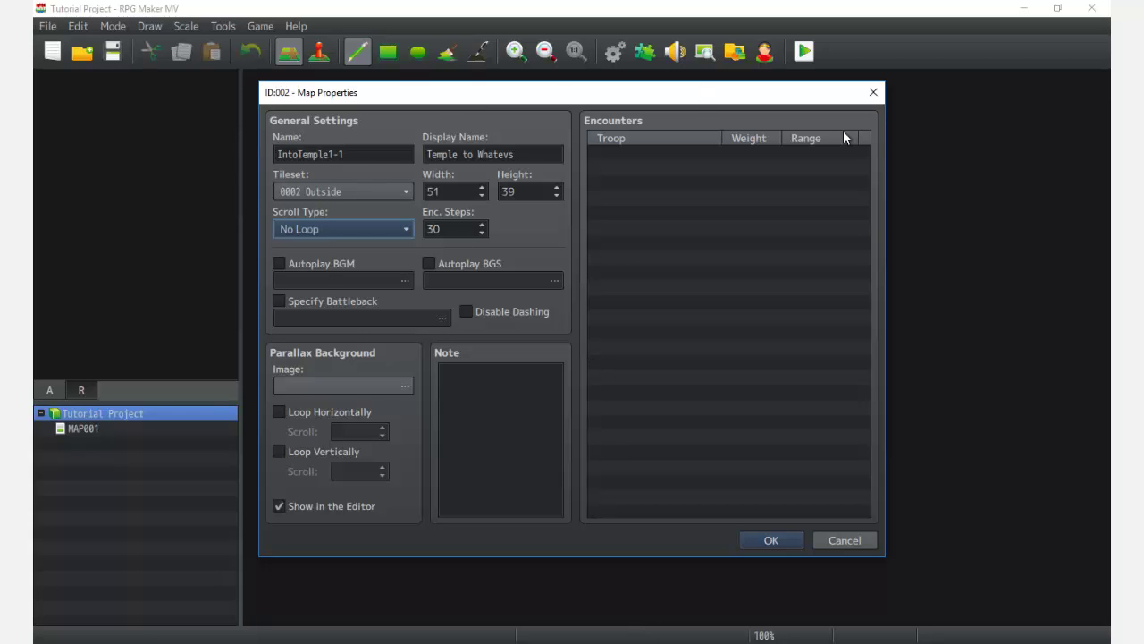
left_click(365, 228)
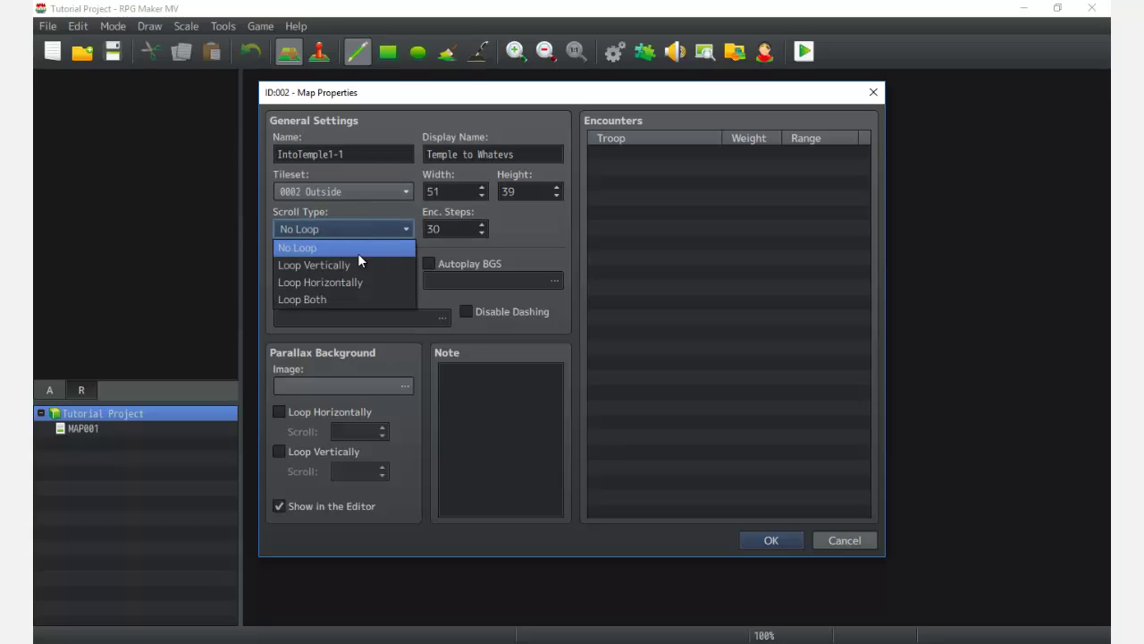
left_click(348, 234)
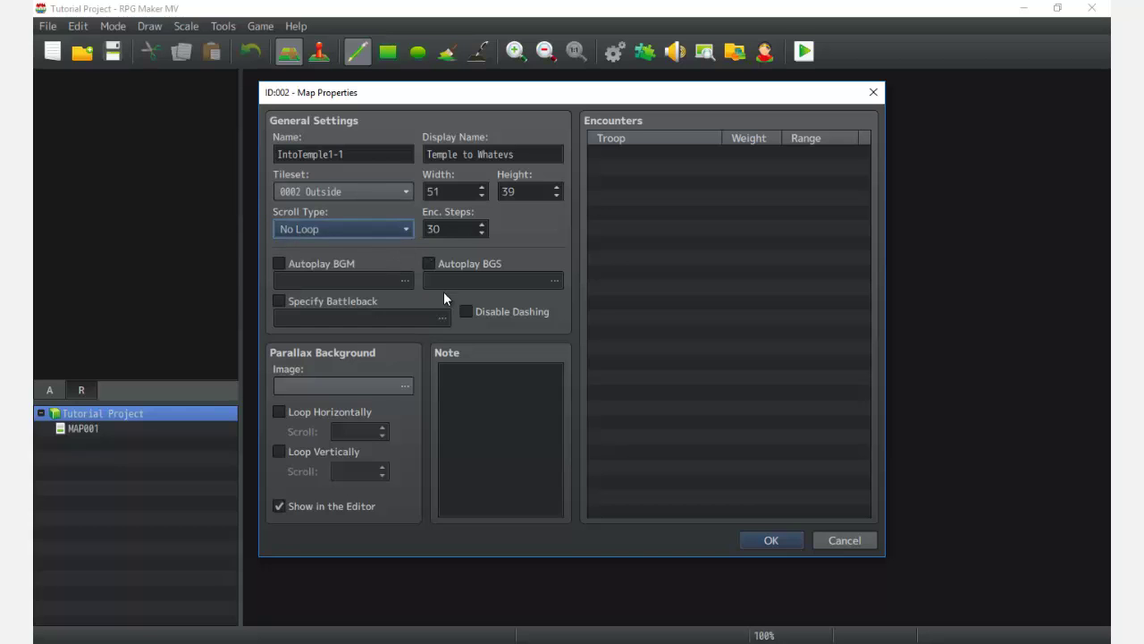
double_click(456, 230)
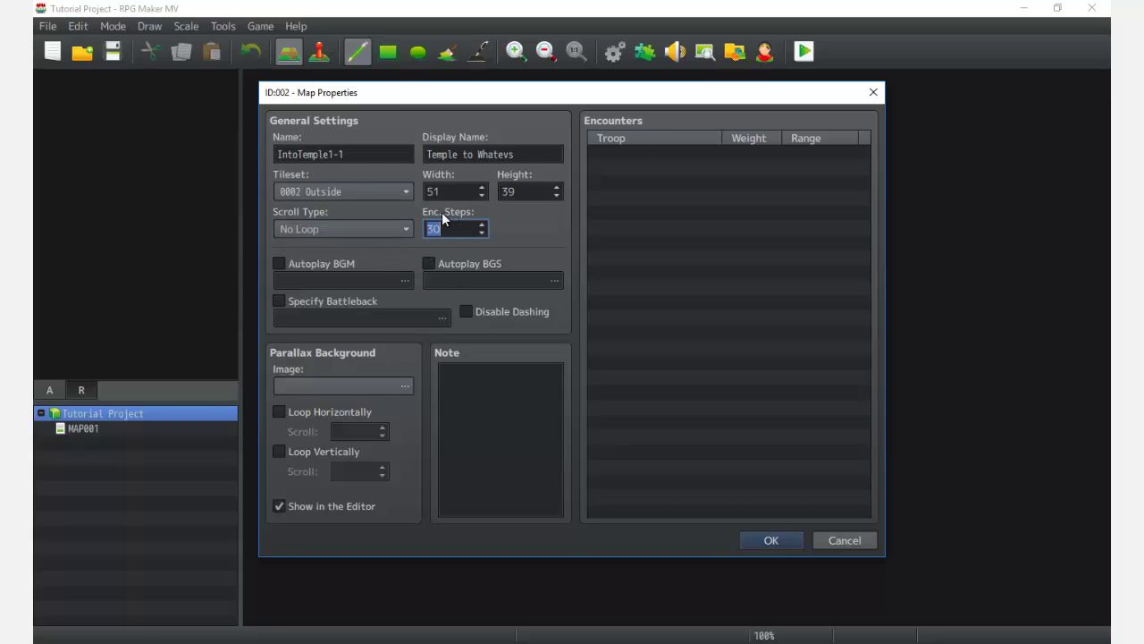